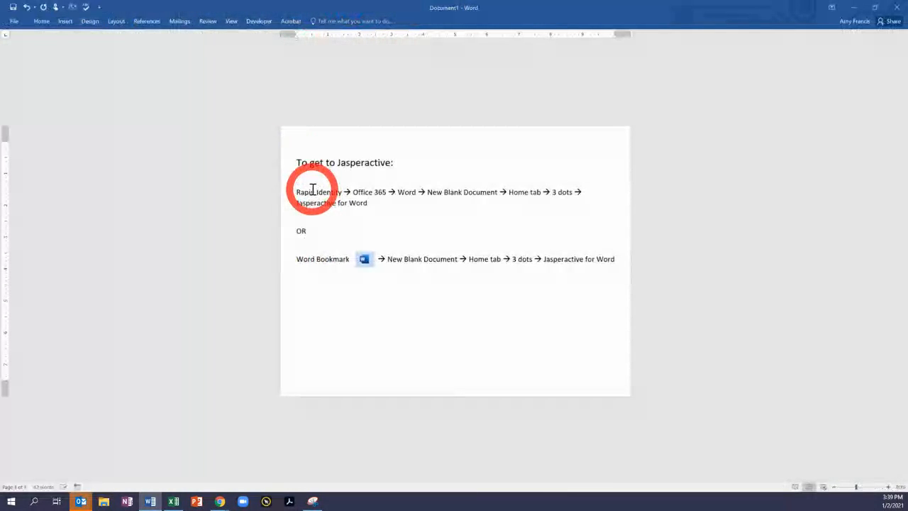
Step: Review both written routes to Jasperactive for Word, through Rapid Identity and through the Word bookmark, highlighting their parts
{"action": "scroll", "coordinate": [312, 188], "scroll_direction": "up", "scroll_amount": 4}
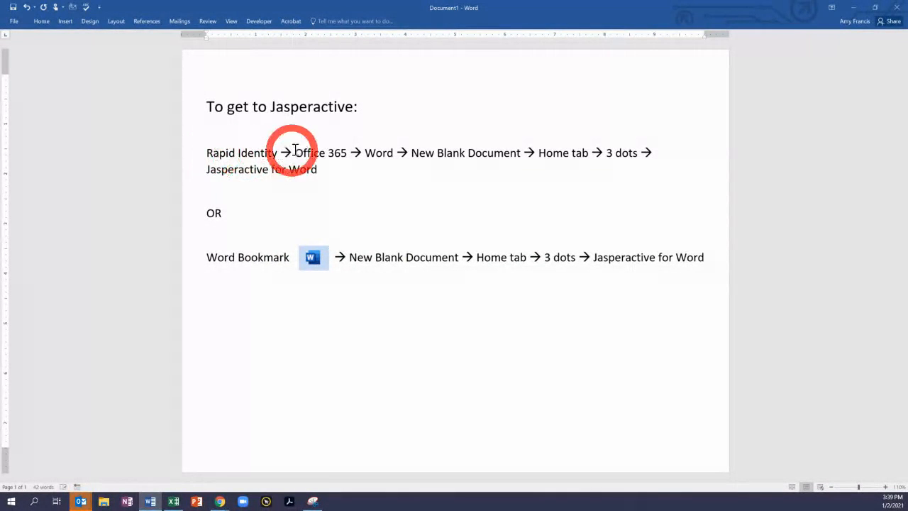
{"action": "left_click_drag", "start_coordinate": [295, 152], "coordinate": [515, 163]}
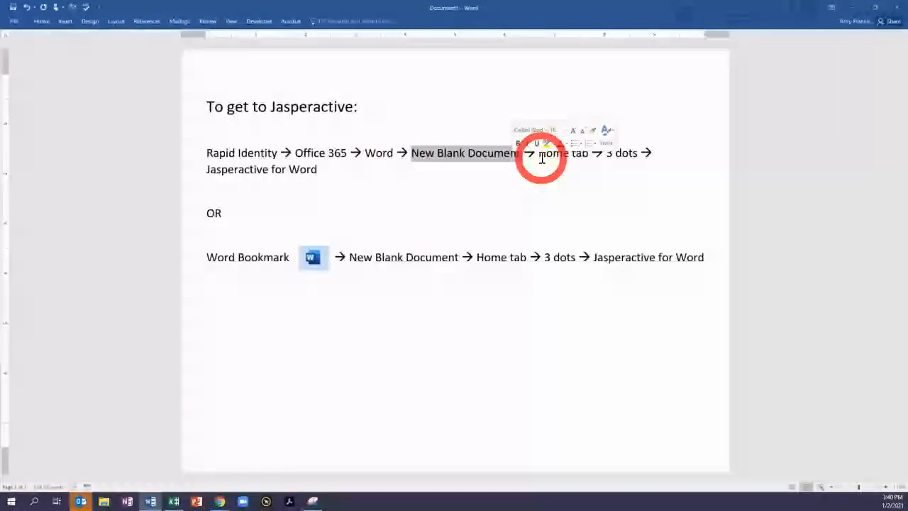
{"action": "left_click", "coordinate": [543, 156]}
{"action": "left_click_drag", "start_coordinate": [548, 152], "coordinate": [633, 158]}
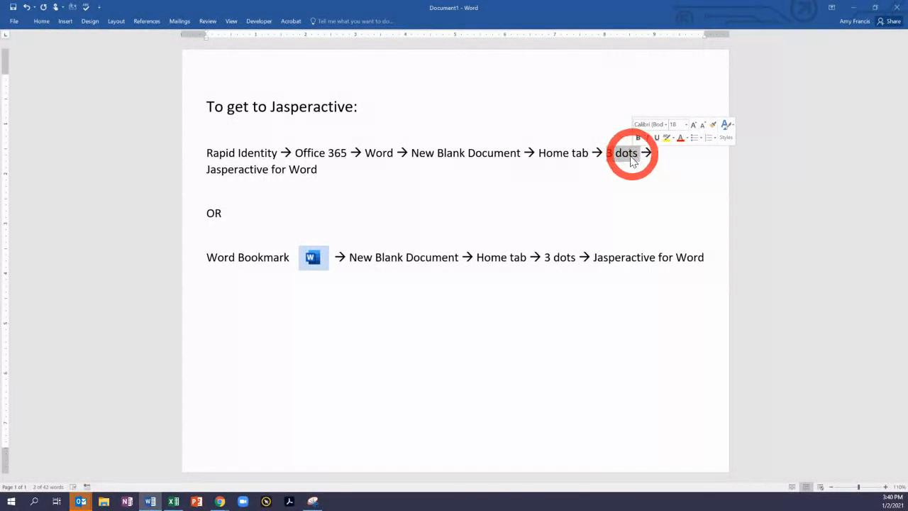
{"action": "left_click_drag", "start_coordinate": [204, 169], "coordinate": [315, 179]}
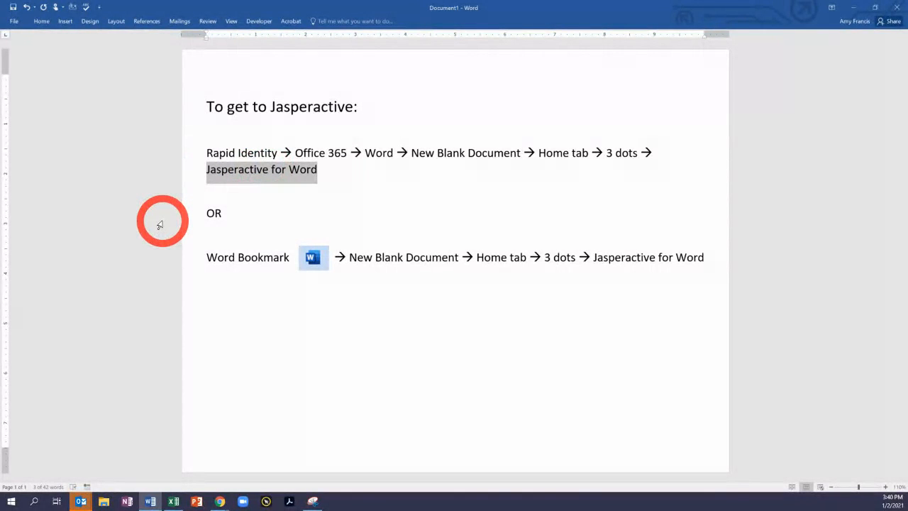
{"action": "left_click_drag", "start_coordinate": [207, 257], "coordinate": [317, 260]}
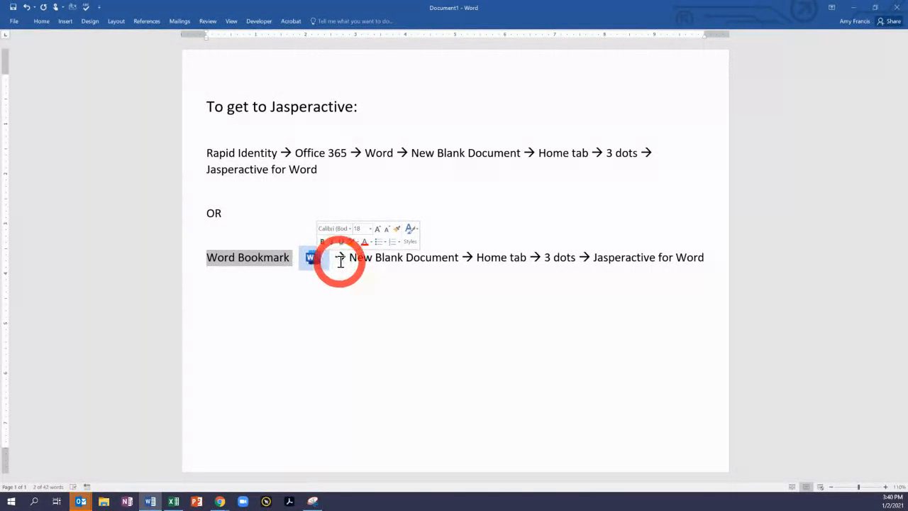
{"action": "left_click_drag", "start_coordinate": [351, 258], "coordinate": [695, 263]}
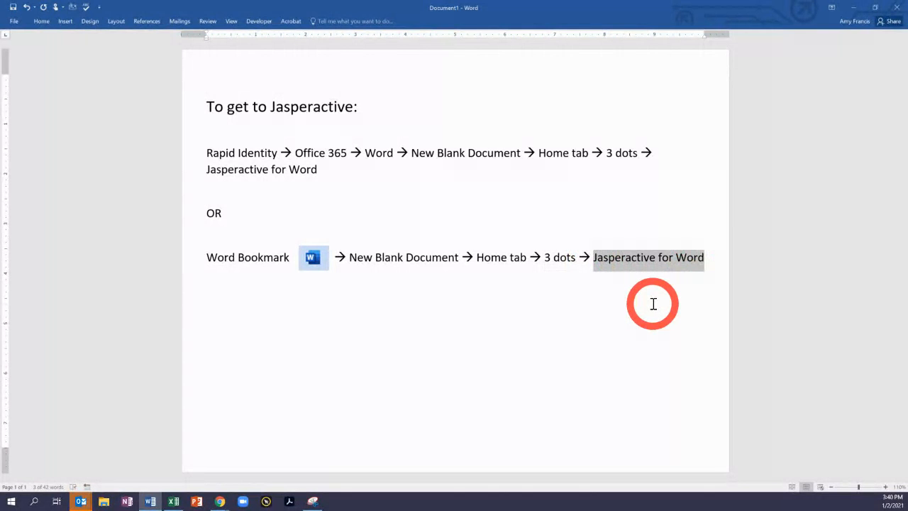
Step: Switch to Chrome and start the "Learn to use background elements" exercise from Jasperactive's Managing Documents lesson
{"action": "left_click", "coordinate": [220, 501]}
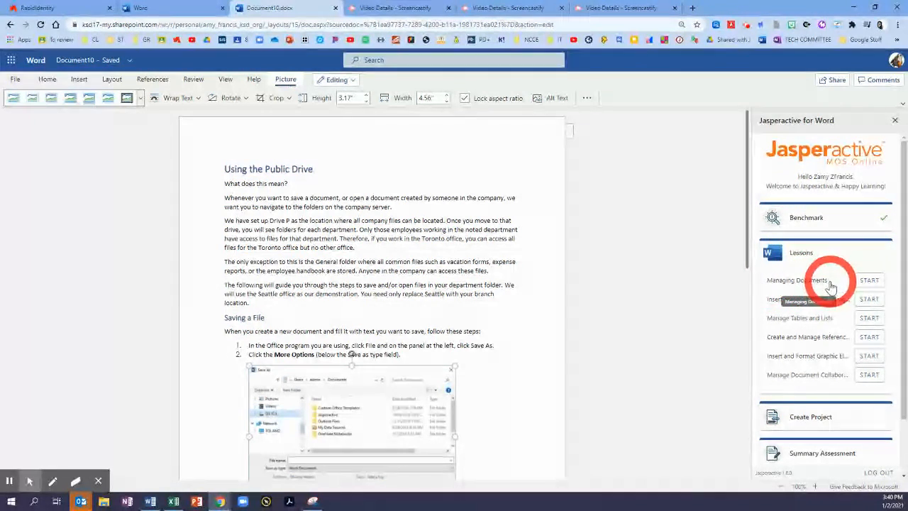
{"action": "left_click", "coordinate": [869, 280]}
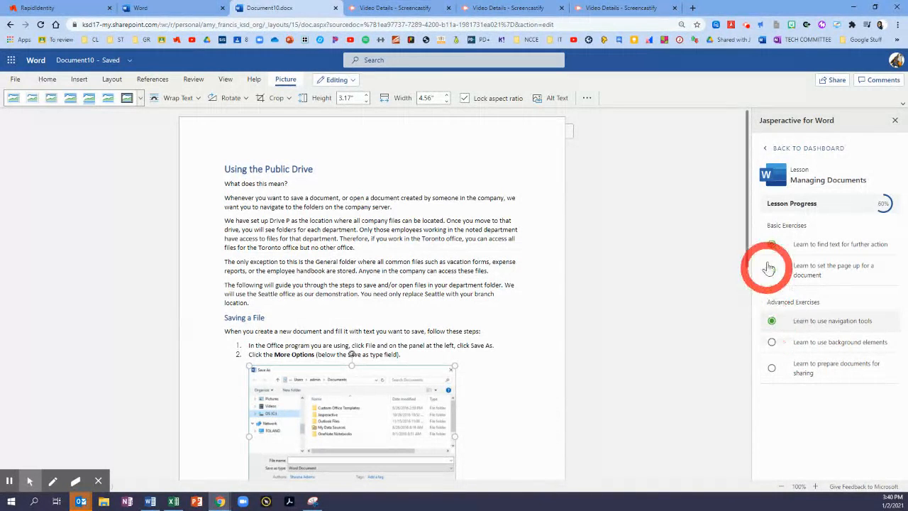
{"action": "left_click", "coordinate": [823, 348]}
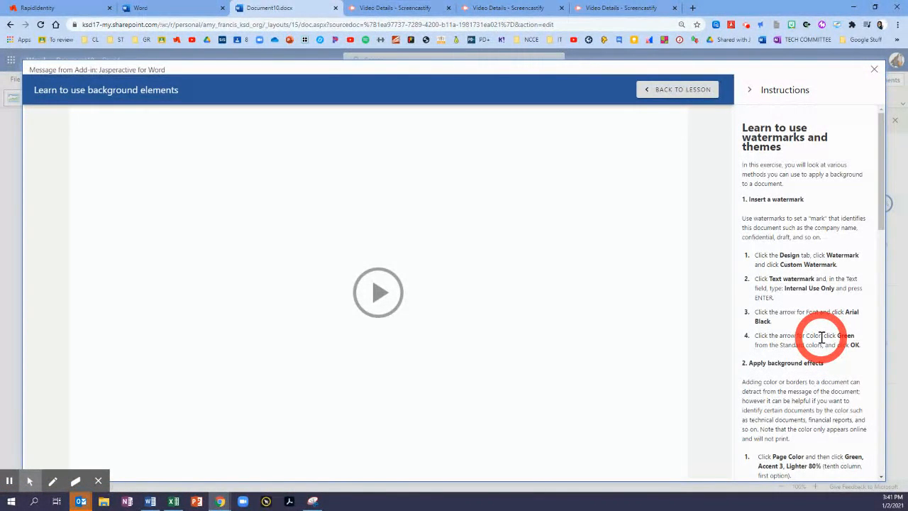
{"action": "left_click", "coordinate": [381, 298]}
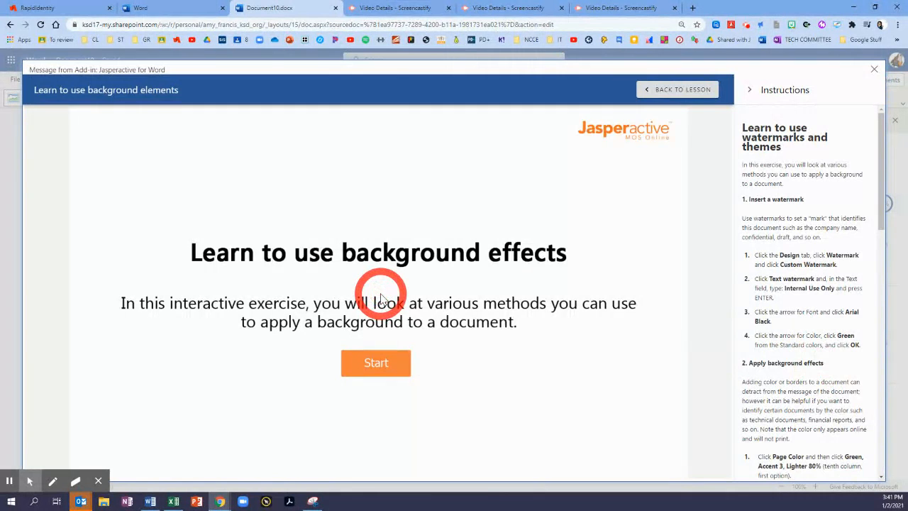
{"action": "left_click", "coordinate": [381, 367]}
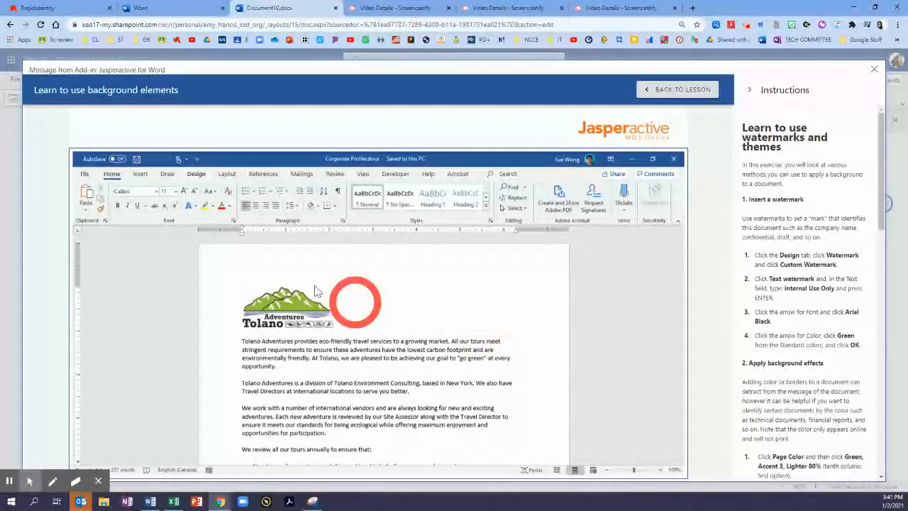
Step: Create a custom text watermark for the Corporate Profile document reading "Internal Use Only"
{"action": "left_click", "coordinate": [197, 176]}
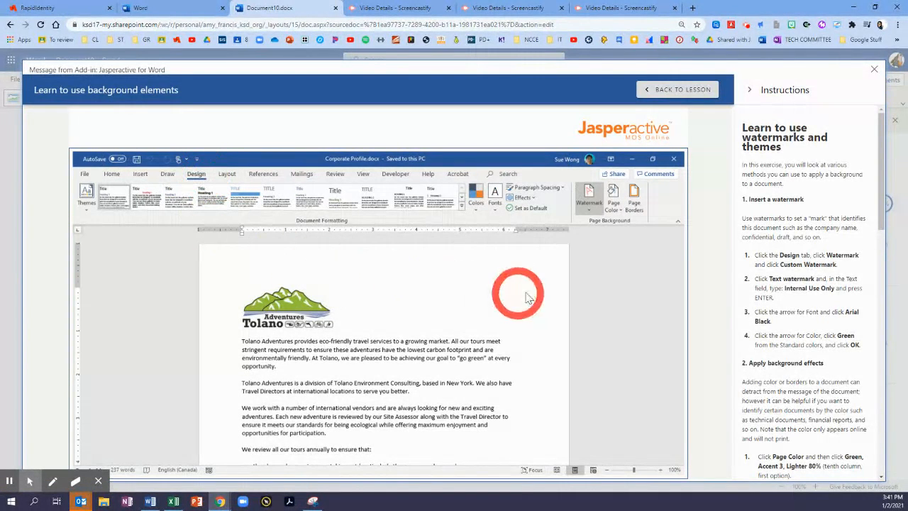
{"action": "left_click", "coordinate": [588, 211]}
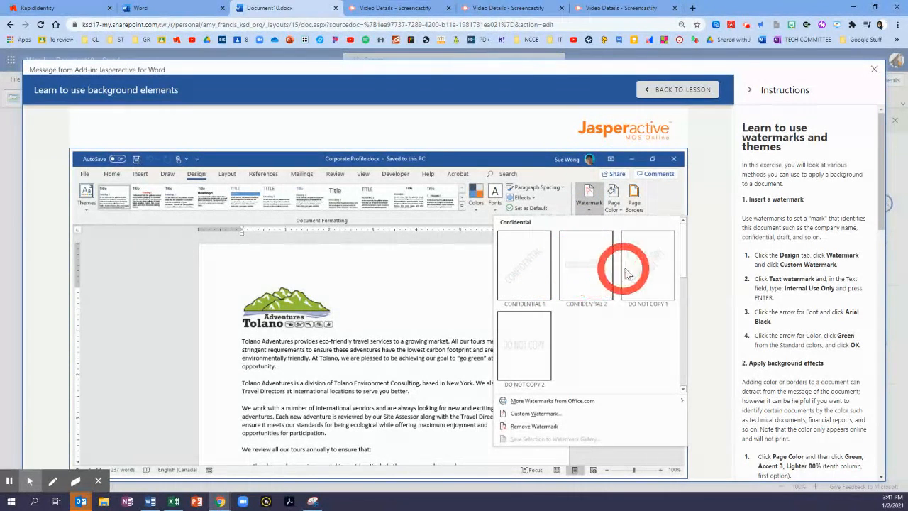
{"action": "left_click", "coordinate": [523, 414]}
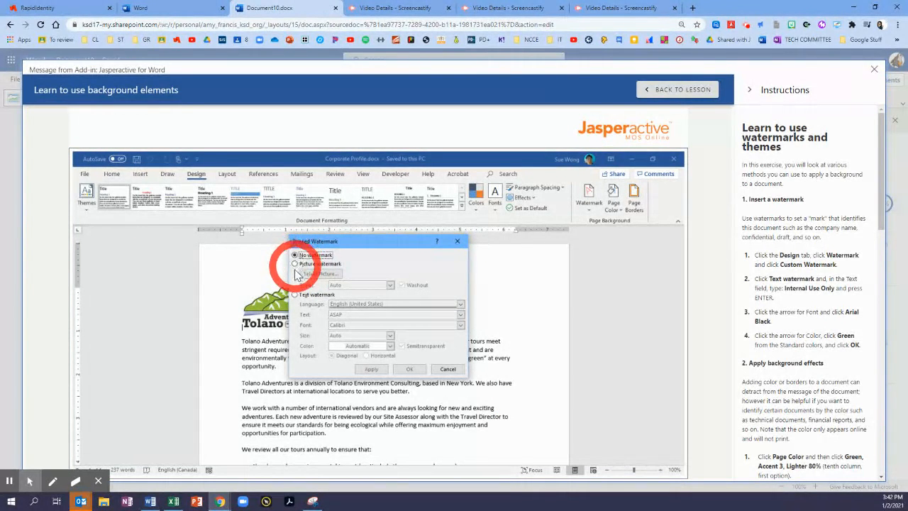
{"action": "left_click", "coordinate": [295, 294]}
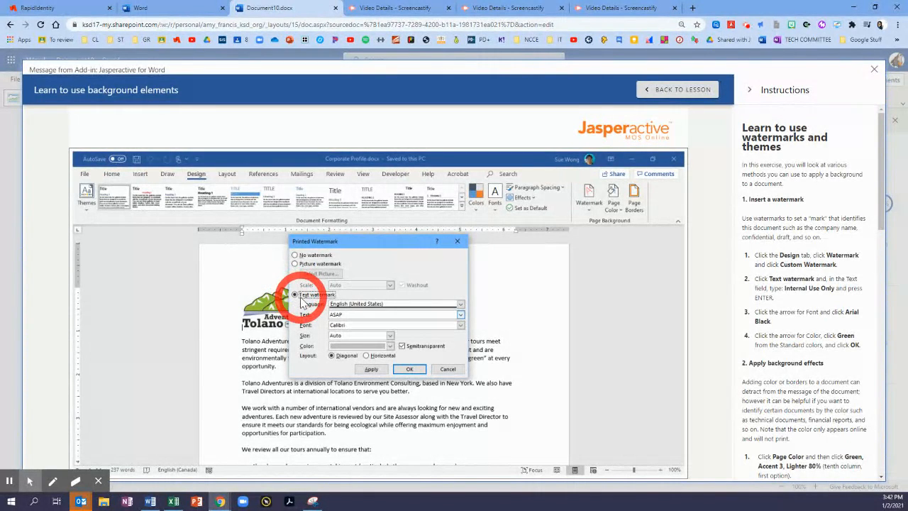
{"action": "left_click", "coordinate": [350, 318]}
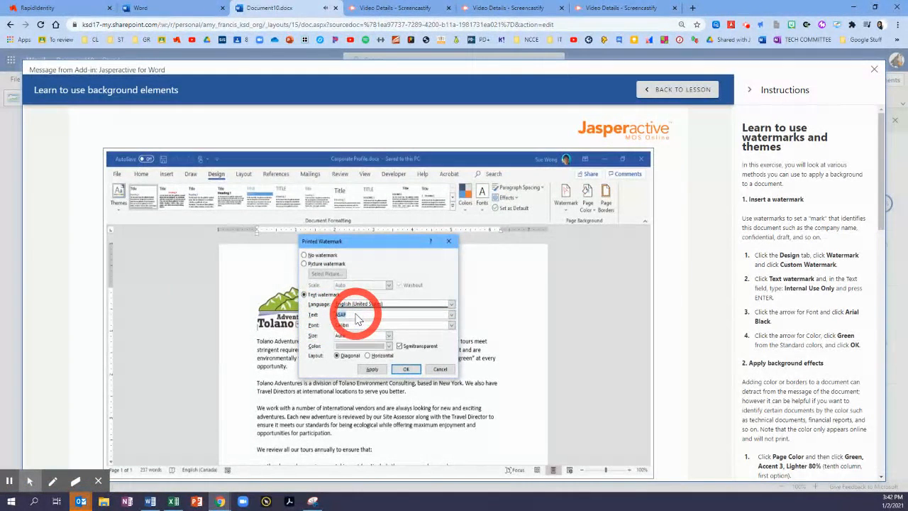
{"action": "left_click", "coordinate": [324, 313]}
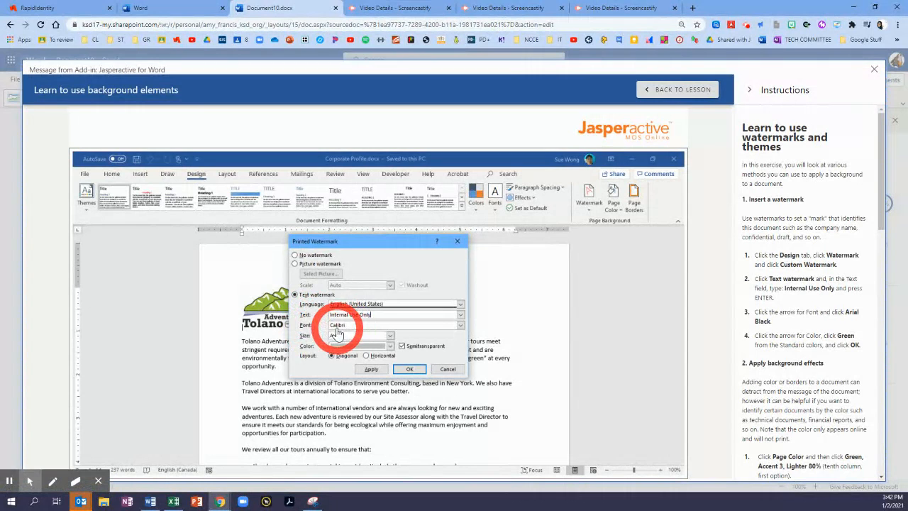
Step: Set the watermark's font to Arial Black and its color to standard Green, and apply it to the document
{"action": "left_click", "coordinate": [459, 324]}
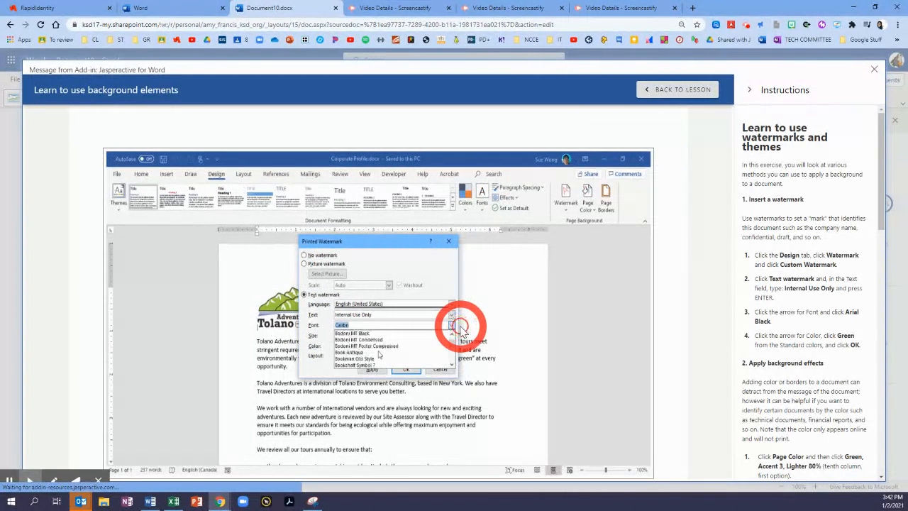
{"action": "scroll", "coordinate": [434, 355], "scroll_direction": "up", "scroll_amount": 5}
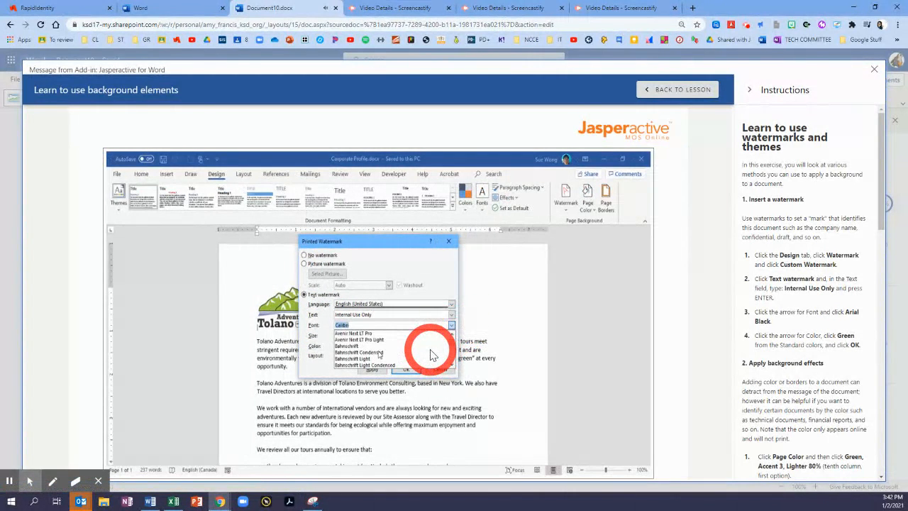
{"action": "scroll", "coordinate": [432, 354], "scroll_direction": "up", "scroll_amount": 3}
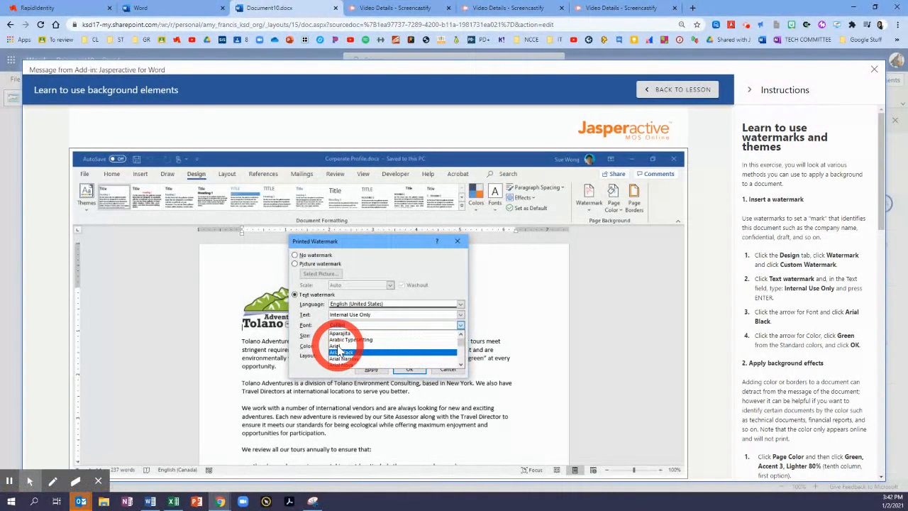
{"action": "left_click", "coordinate": [339, 352]}
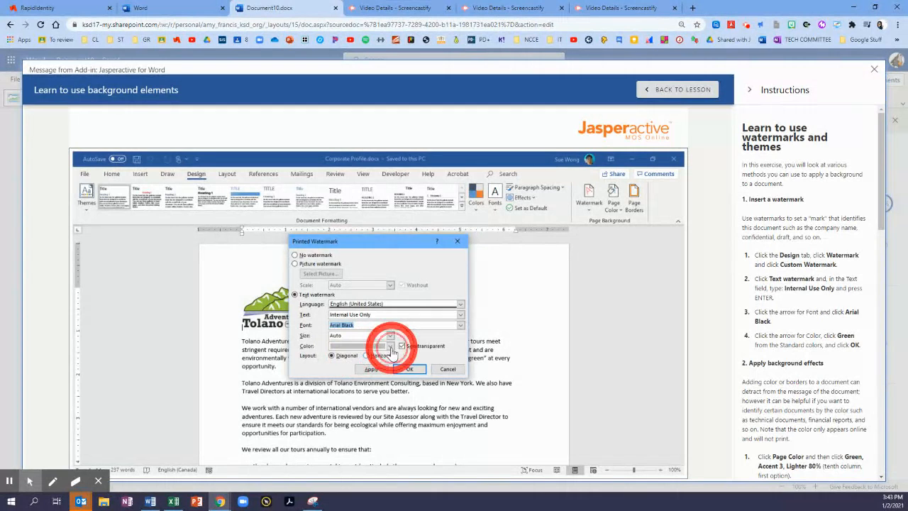
{"action": "left_click", "coordinate": [391, 347]}
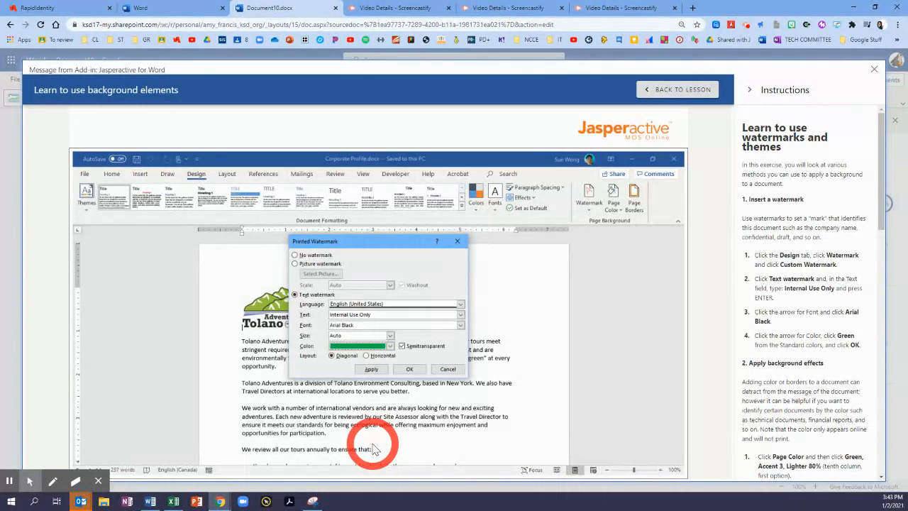
{"action": "left_click", "coordinate": [410, 369]}
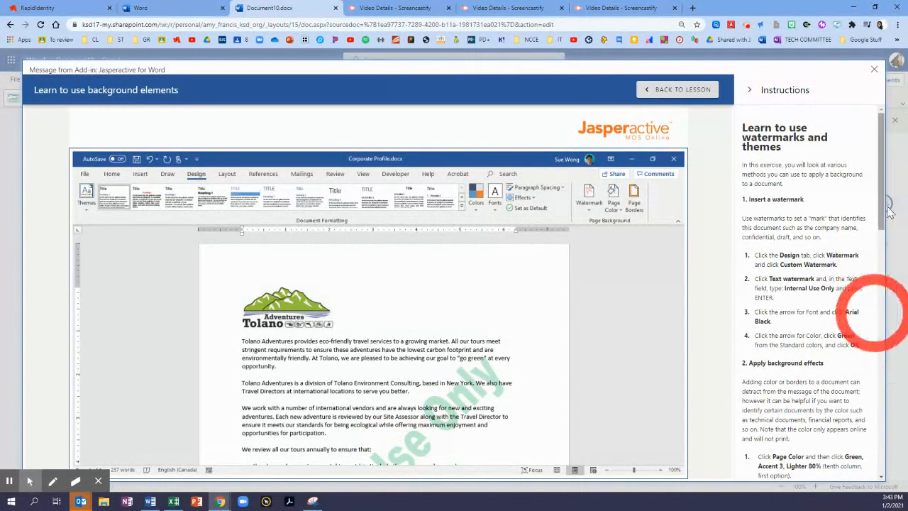
Step: Apply the page color Green, Accent 3, Lighter 80% to the document as the background effects instructions require
{"action": "left_click_drag", "start_coordinate": [883, 213], "coordinate": [883, 293]}
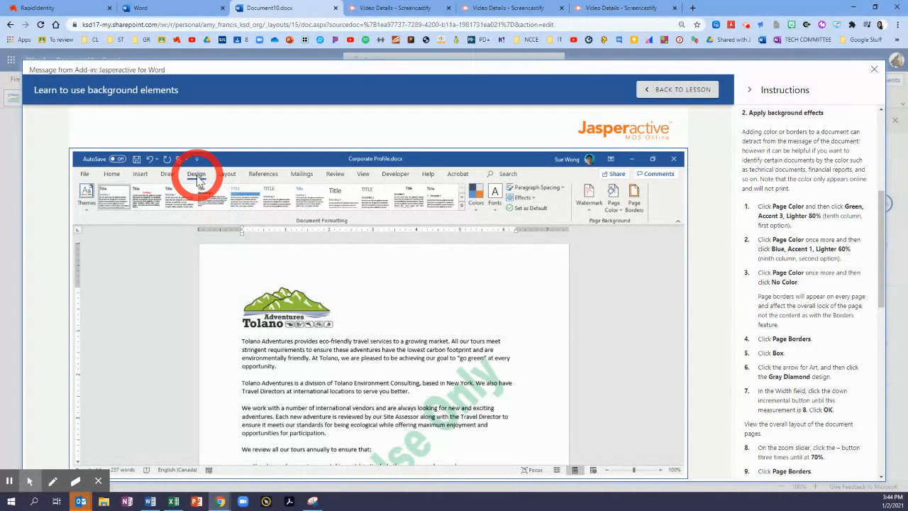
{"action": "left_click", "coordinate": [614, 210]}
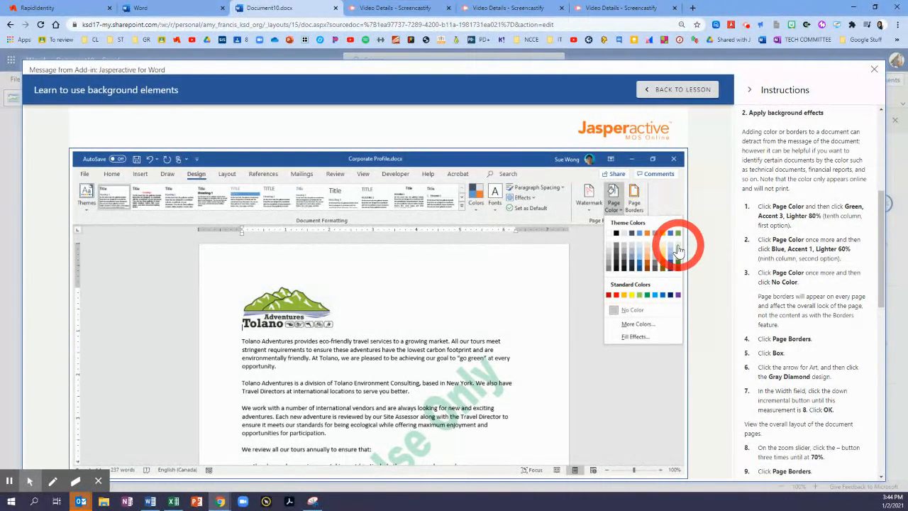
{"action": "left_click", "coordinate": [677, 250]}
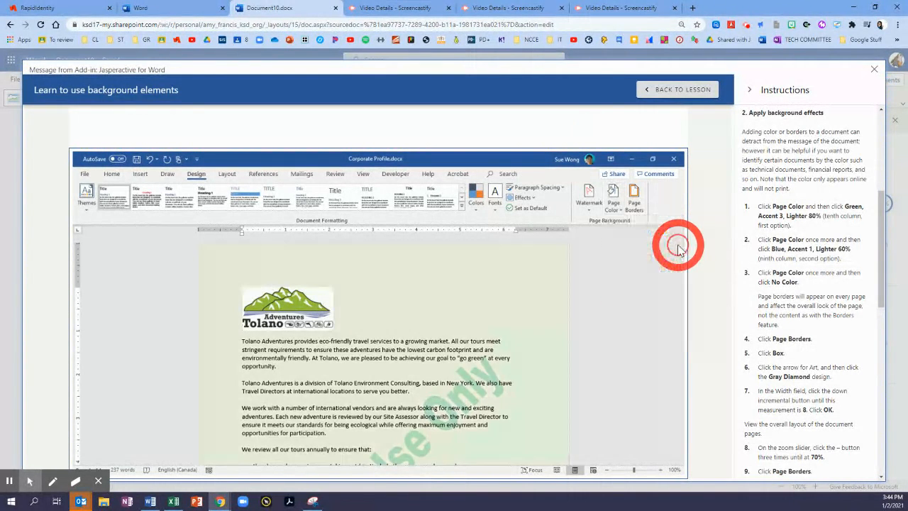
Step: Change the page color to Blue, Accent 1, Lighter 60%, and reset it to No Color
{"action": "left_click", "coordinate": [618, 213]}
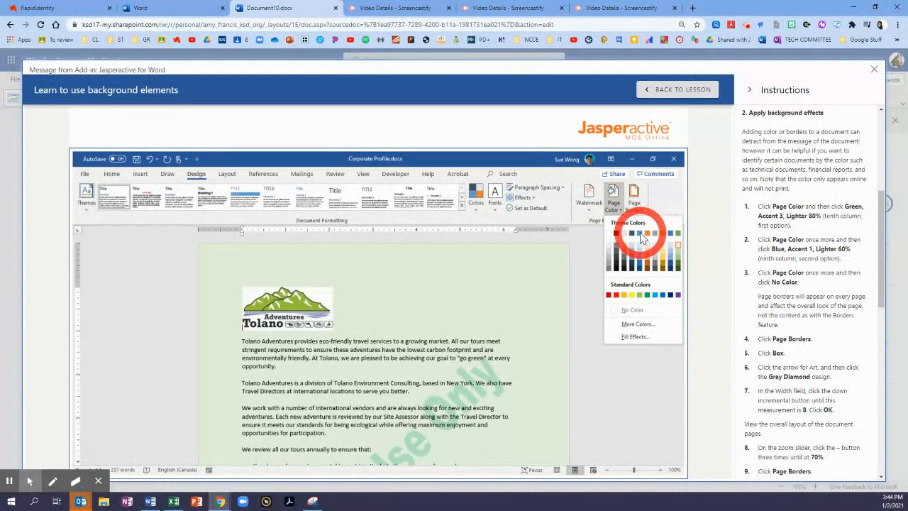
{"action": "left_click", "coordinate": [671, 253]}
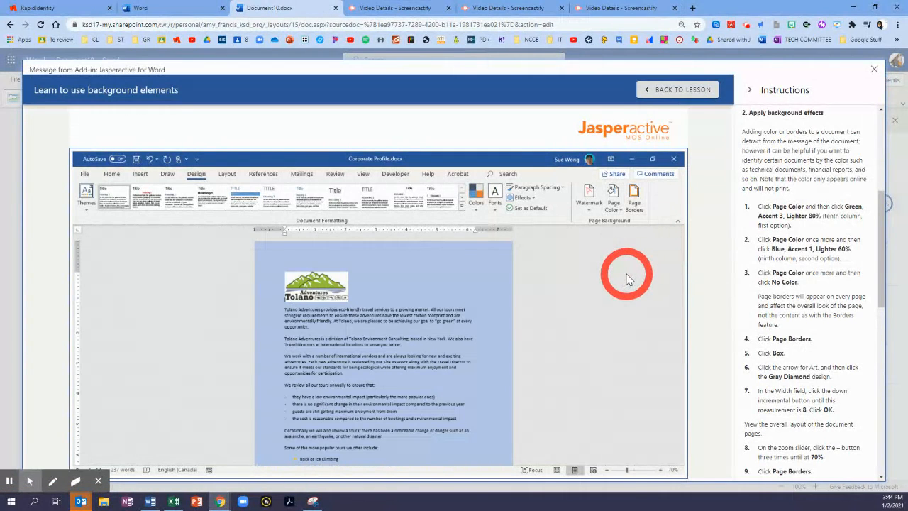
{"action": "left_click", "coordinate": [612, 213]}
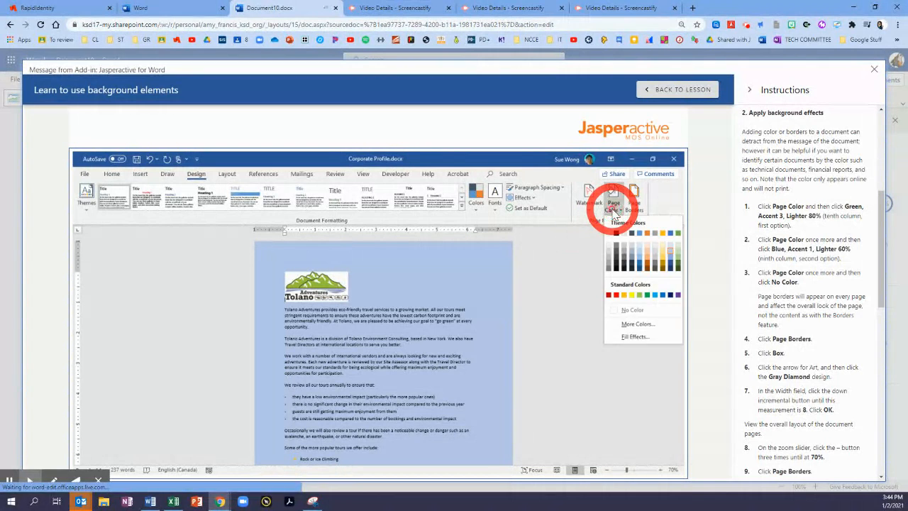
{"action": "left_click", "coordinate": [626, 315]}
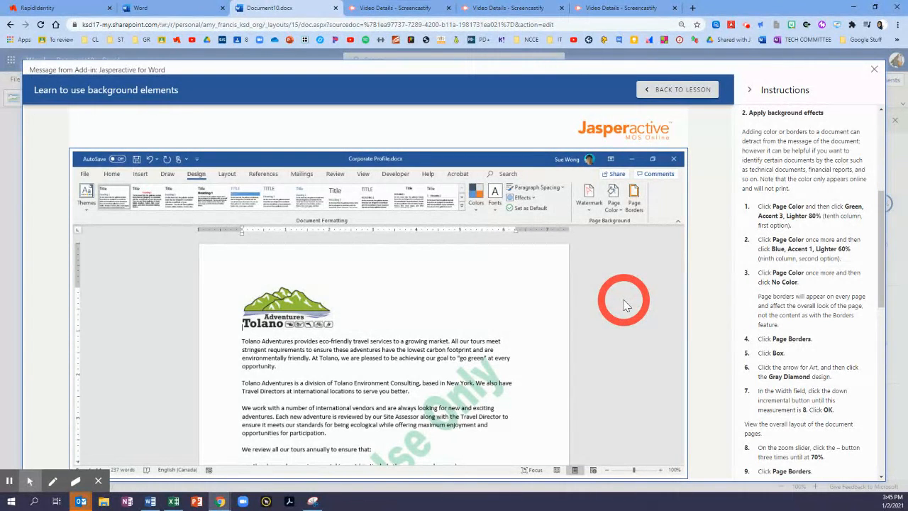
Step: Set up a Box page border for the whole document using the Gray Diamond art design
{"action": "left_click", "coordinate": [634, 202]}
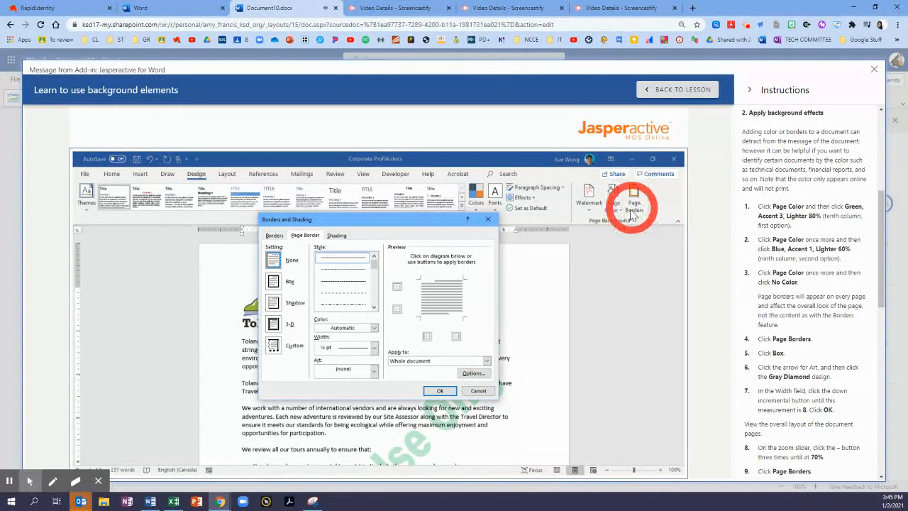
{"action": "left_click", "coordinate": [276, 283]}
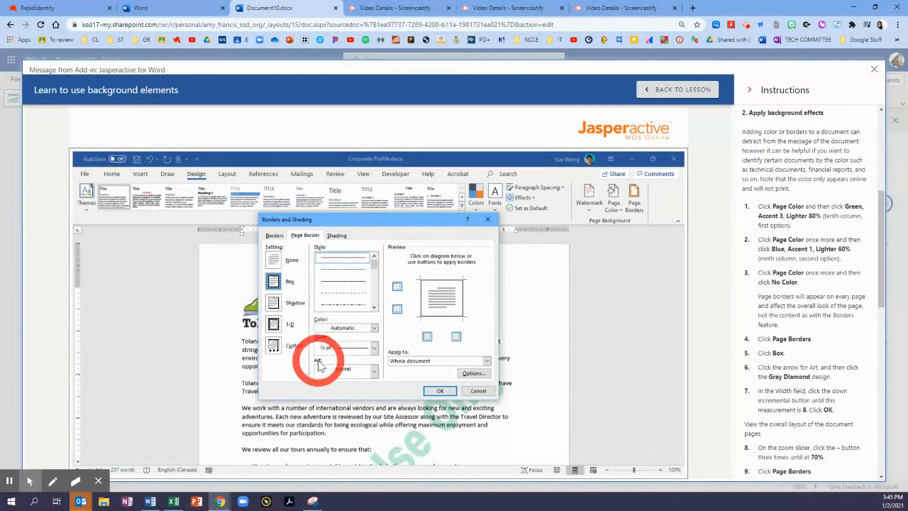
{"action": "left_click", "coordinate": [373, 370]}
{"action": "scroll", "coordinate": [375, 376], "scroll_direction": "down", "scroll_amount": 10}
{"action": "scroll", "coordinate": [375, 377], "scroll_direction": "down", "scroll_amount": 10}
{"action": "scroll", "coordinate": [376, 376], "scroll_direction": "down", "scroll_amount": 10}
{"action": "scroll", "coordinate": [372, 404], "scroll_direction": "up", "scroll_amount": 5}
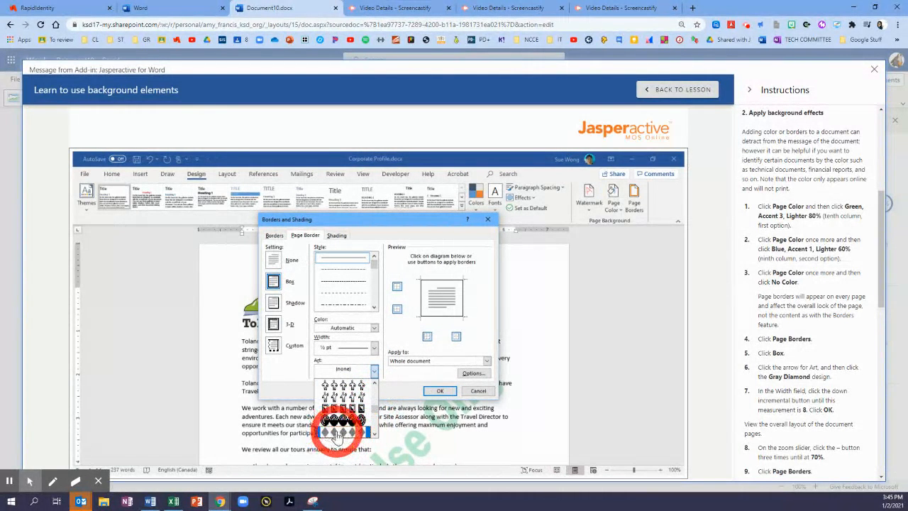
{"action": "left_click", "coordinate": [338, 433]}
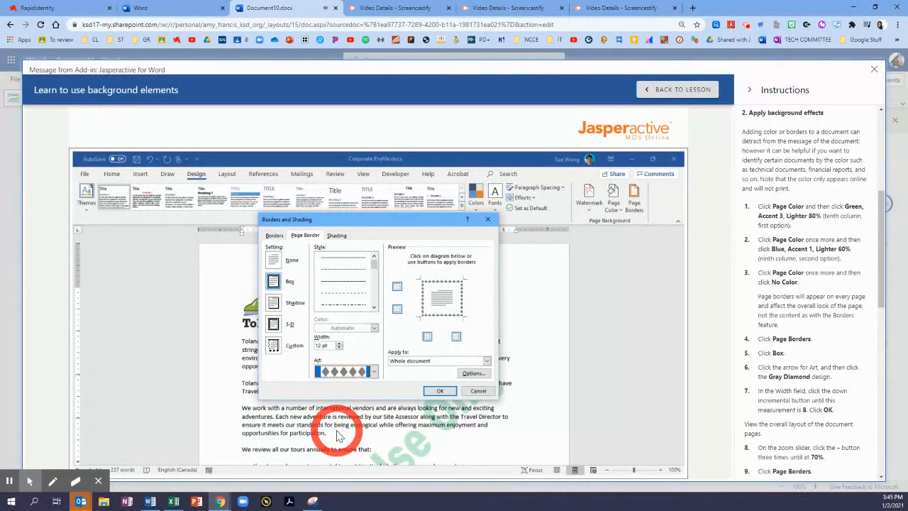
Step: Set the art page border's width to 8 pt and apply the border to the document
{"action": "left_click", "coordinate": [344, 373]}
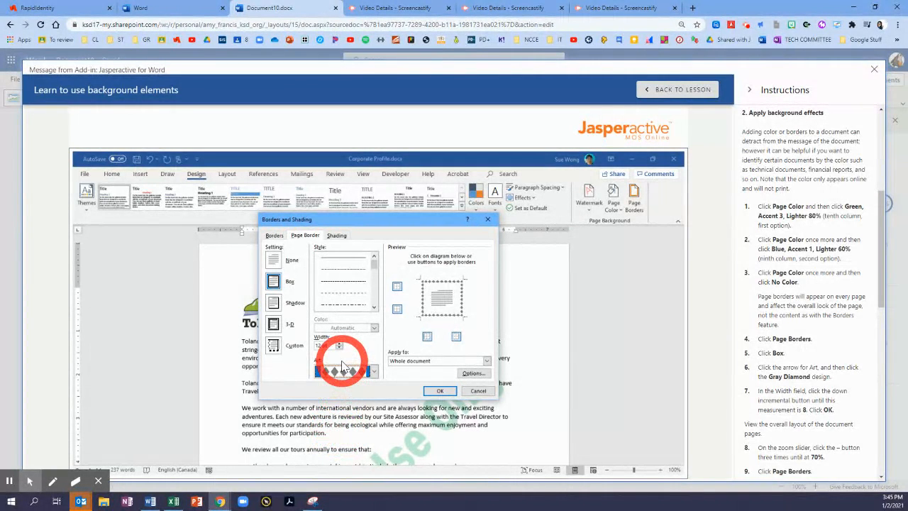
{"action": "left_click", "coordinate": [338, 347]}
{"action": "left_click", "coordinate": [338, 348]}
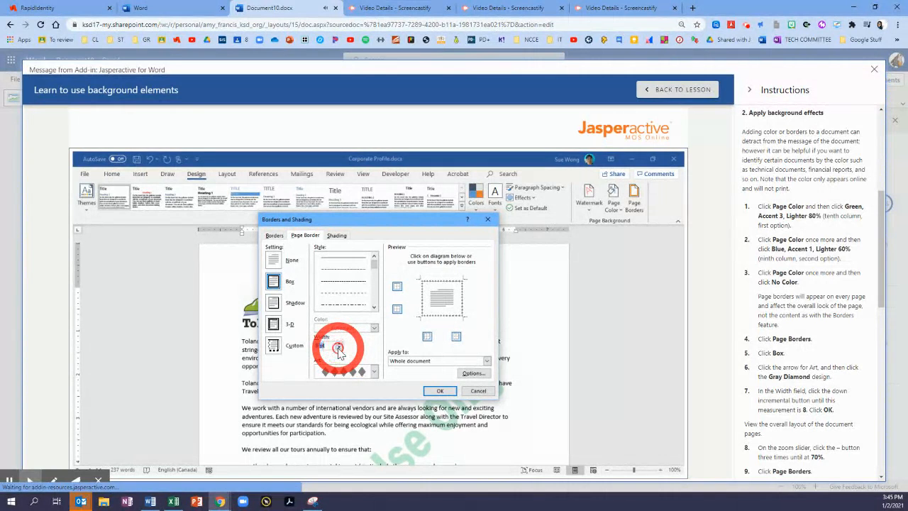
{"action": "left_click", "coordinate": [338, 347]}
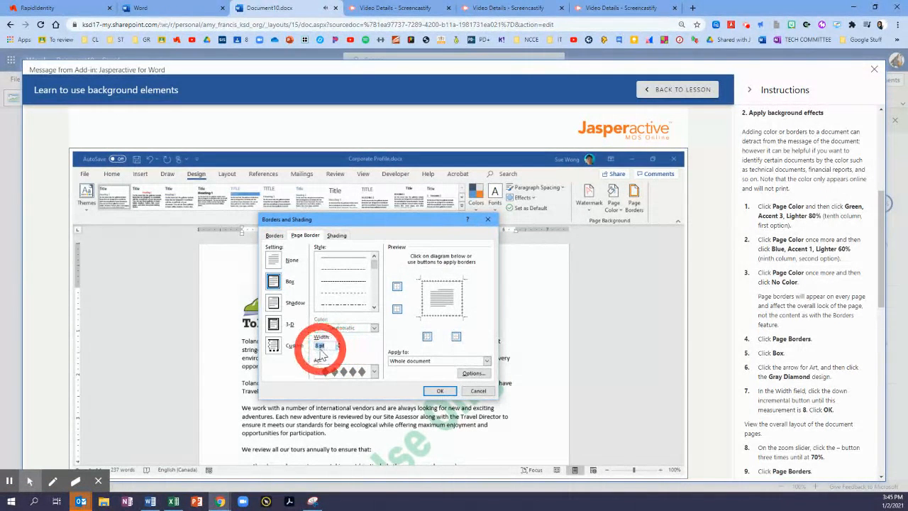
{"action": "left_click", "coordinate": [434, 391]}
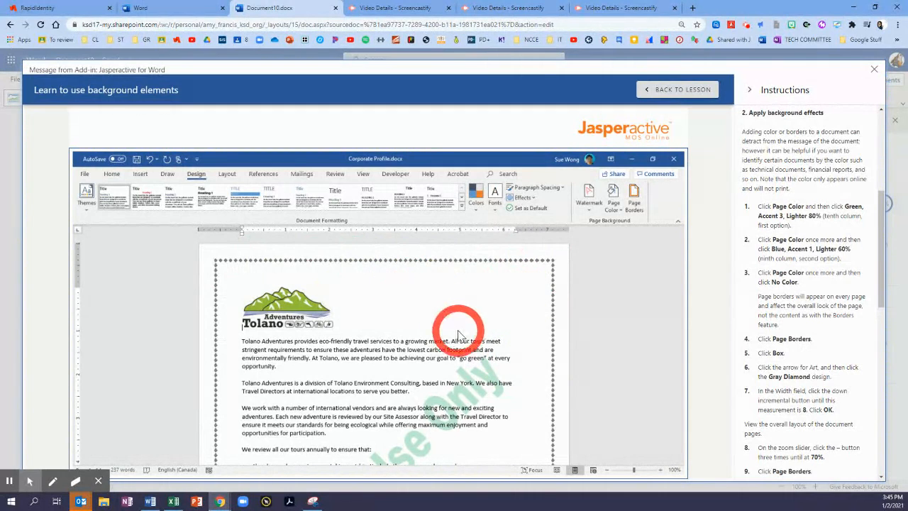
Step: Reduce the document's zoom to 70% to view the overall page layout
{"action": "scroll", "coordinate": [752, 351], "scroll_direction": "down", "scroll_amount": 8}
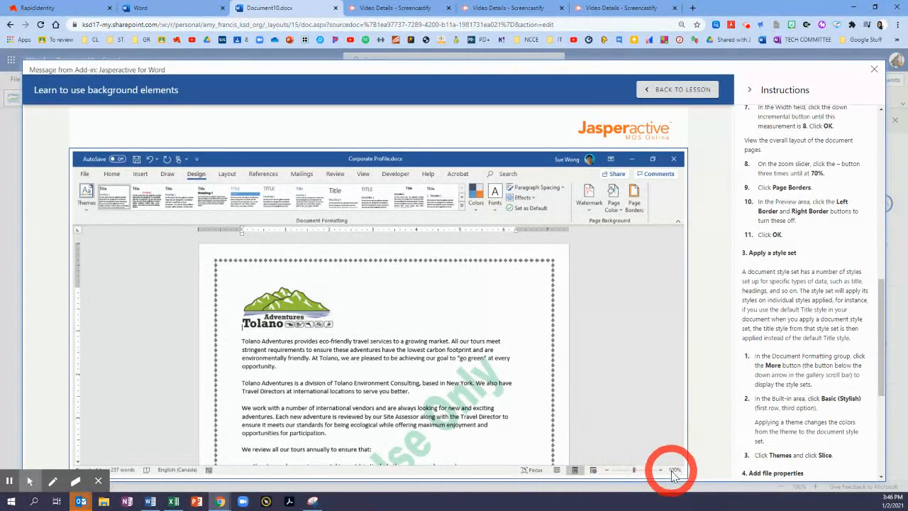
{"action": "left_click", "coordinate": [607, 471]}
{"action": "left_click", "coordinate": [607, 471]}
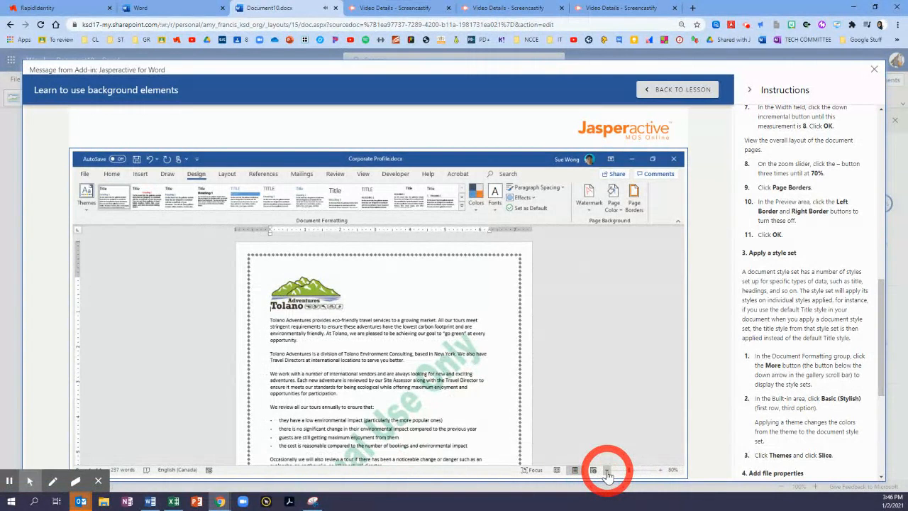
{"action": "left_click", "coordinate": [607, 471]}
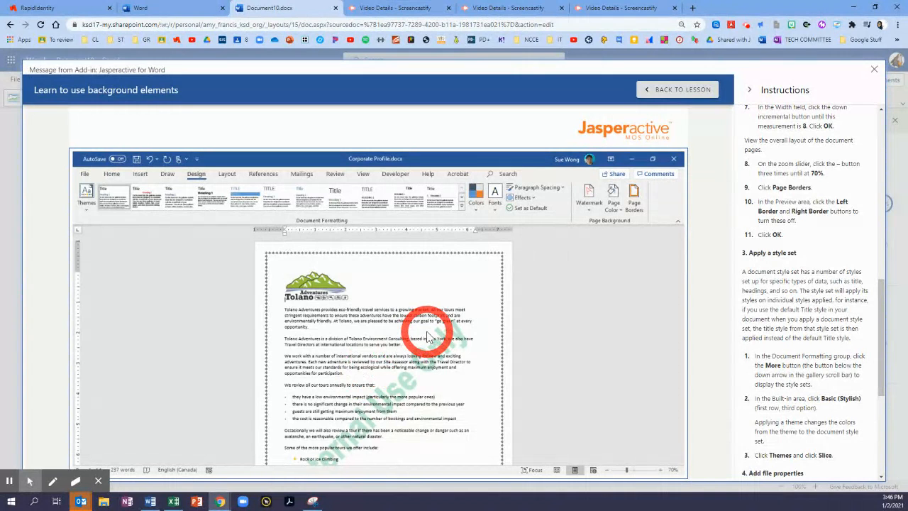
Step: Remove the left and right sides of the page border and apply the change
{"action": "left_click", "coordinate": [636, 202]}
{"action": "left_click", "coordinate": [420, 305]}
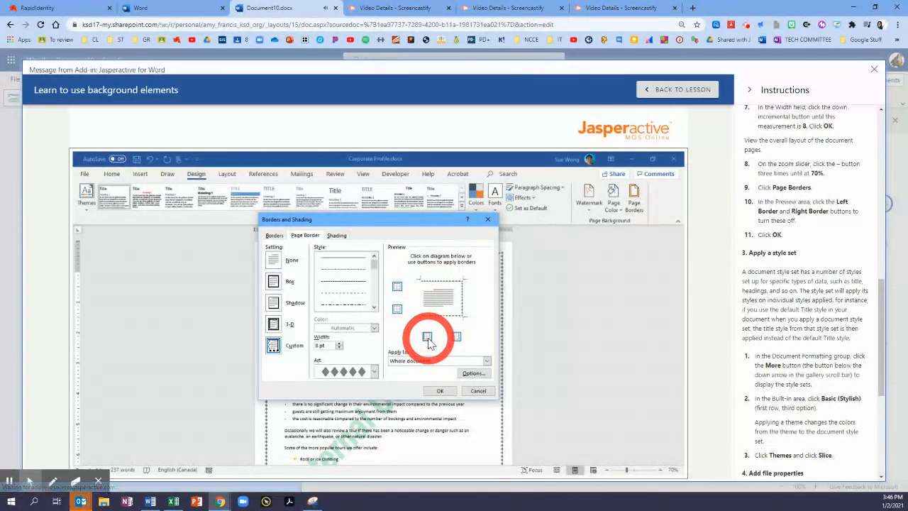
{"action": "left_click", "coordinate": [456, 338]}
{"action": "left_click", "coordinate": [456, 339]}
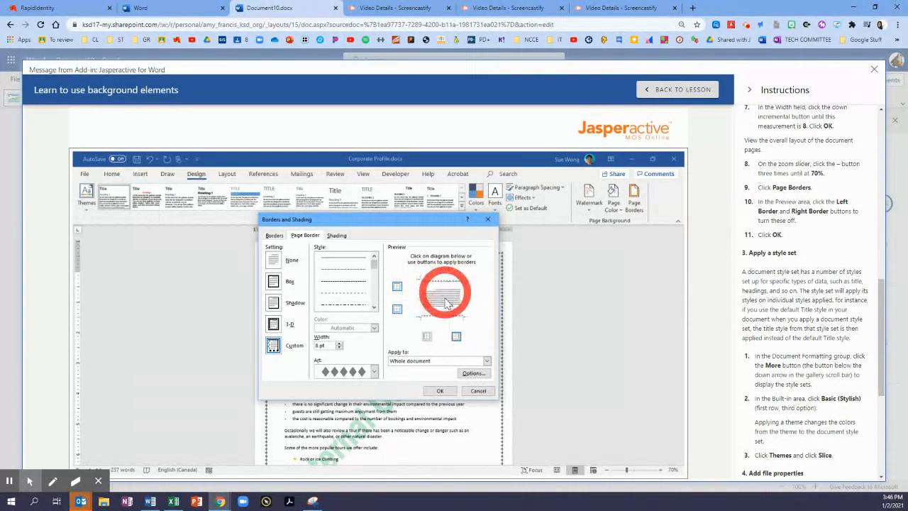
{"action": "left_click", "coordinate": [438, 392]}
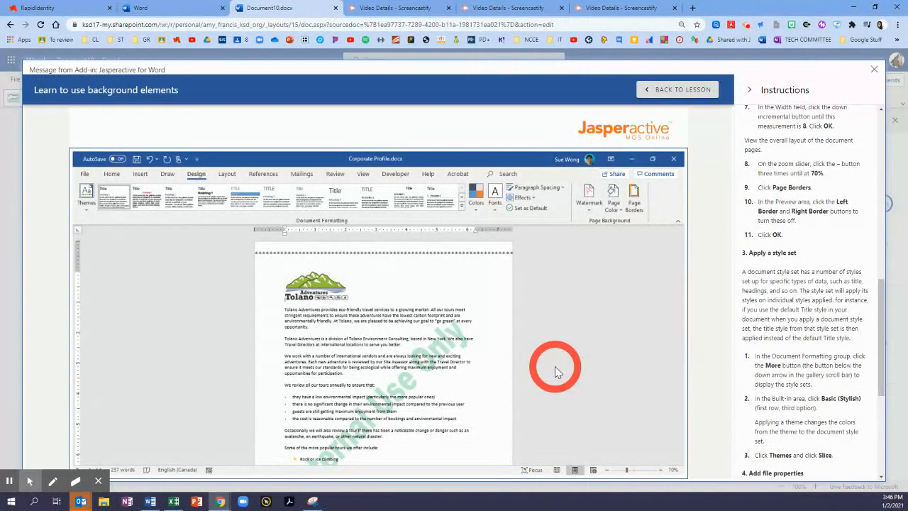
Step: Apply the built-in Basic (Stylish) style set and the Slice theme to the document
{"action": "left_click_drag", "start_coordinate": [880, 321], "coordinate": [879, 364]}
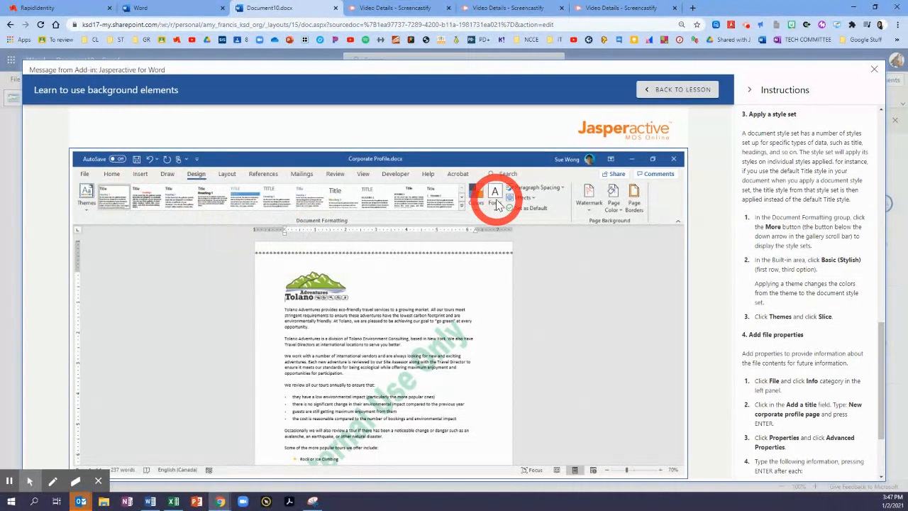
{"action": "left_click", "coordinate": [462, 211]}
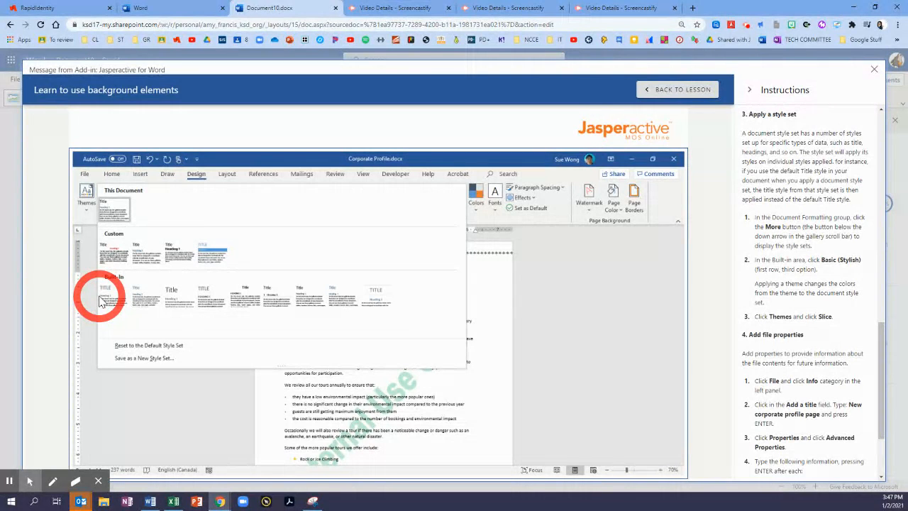
{"action": "left_click", "coordinate": [174, 297]}
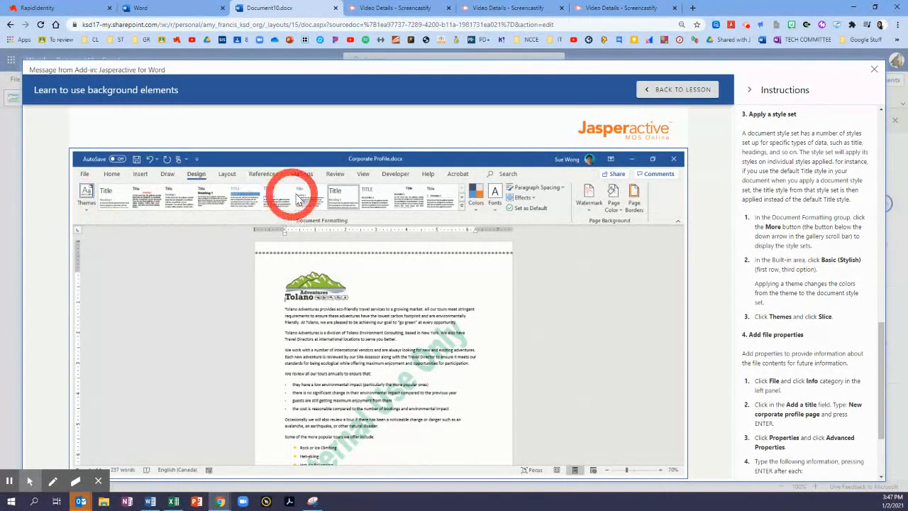
{"action": "left_click", "coordinate": [86, 213]}
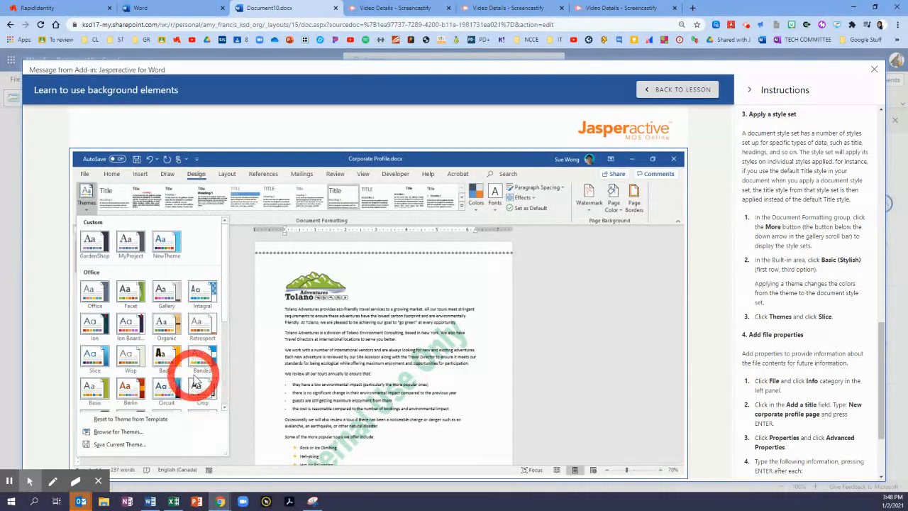
{"action": "left_click", "coordinate": [90, 357]}
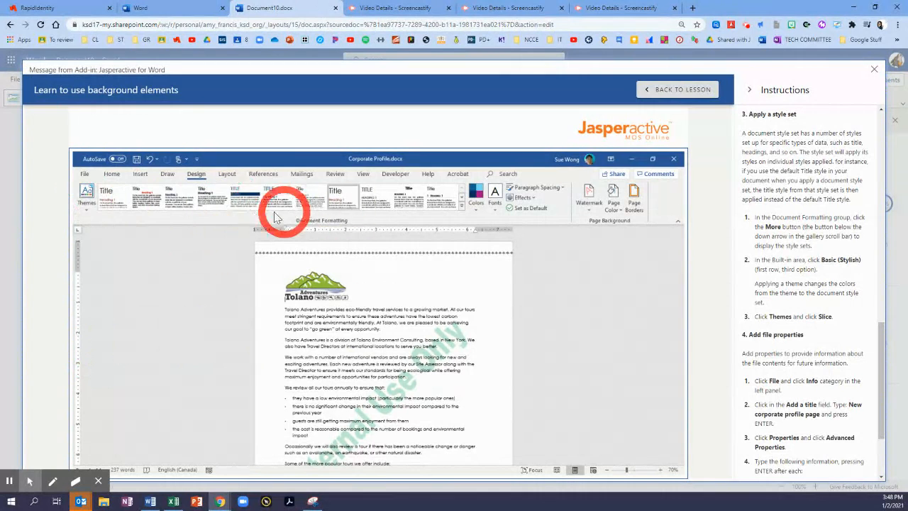
Step: Add the title "New corporate profile page" to the document's file properties, copying the text from the instructions
{"action": "left_click_drag", "start_coordinate": [881, 368], "coordinate": [882, 438]}
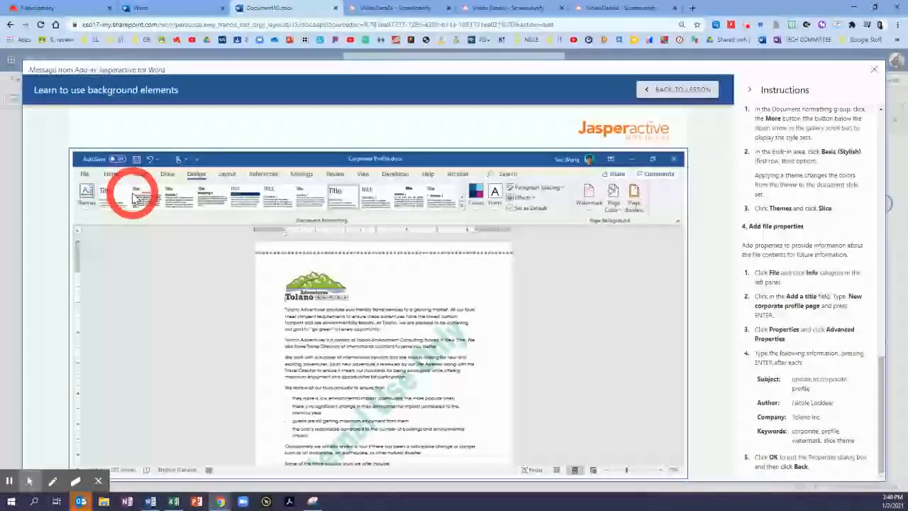
{"action": "left_click", "coordinate": [85, 175]}
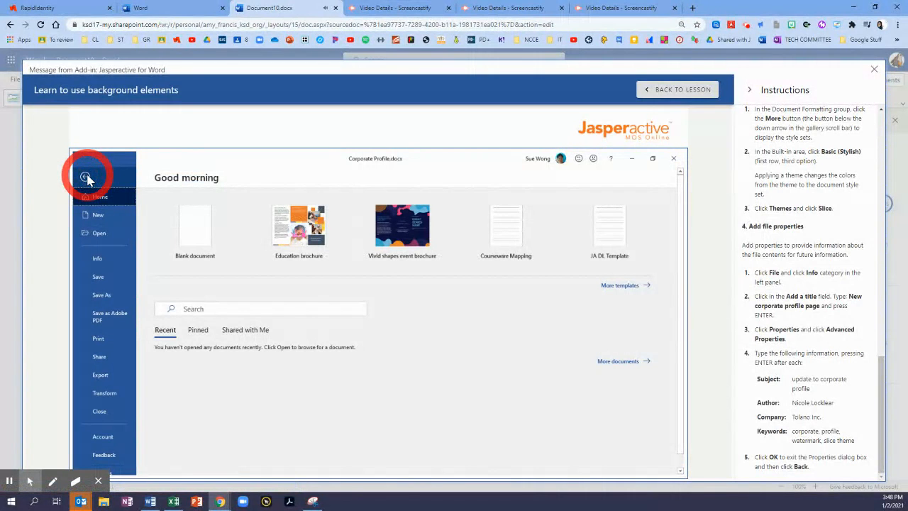
{"action": "left_click", "coordinate": [98, 261]}
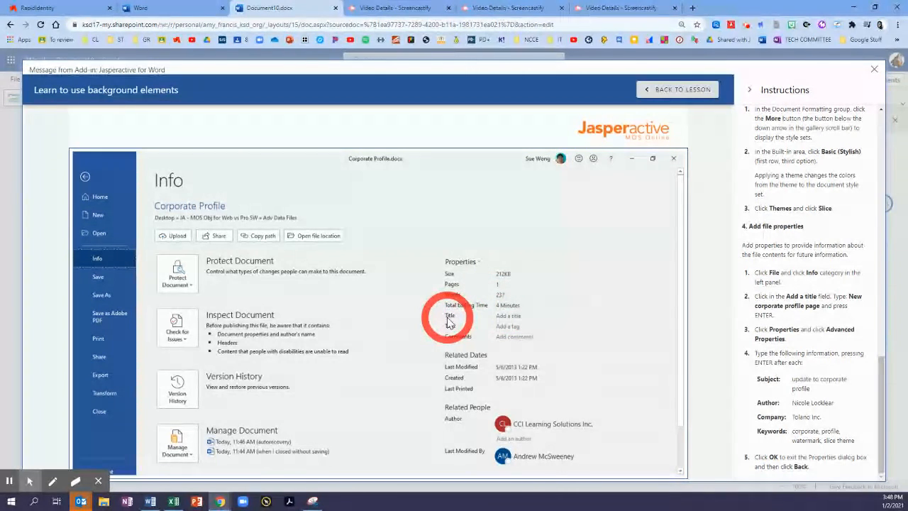
{"action": "left_click", "coordinate": [504, 317]}
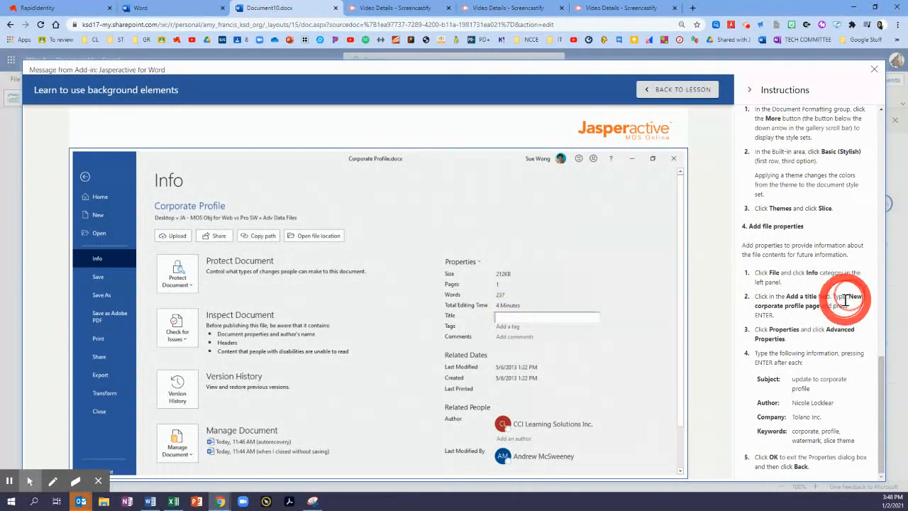
{"action": "left_click_drag", "start_coordinate": [847, 297], "coordinate": [819, 305]}
{"action": "key", "text": "ctrl+c"}
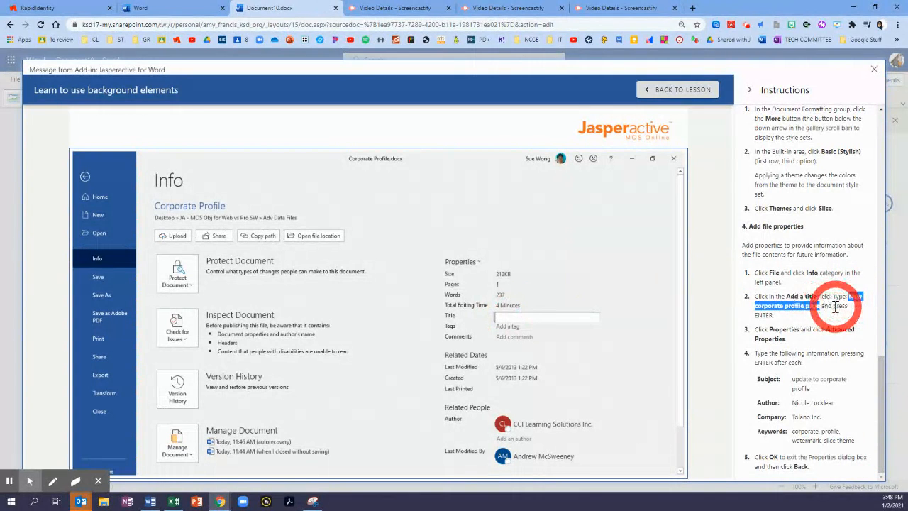
{"action": "left_click", "coordinate": [533, 317]}
{"action": "key", "text": "ctrl+v"}
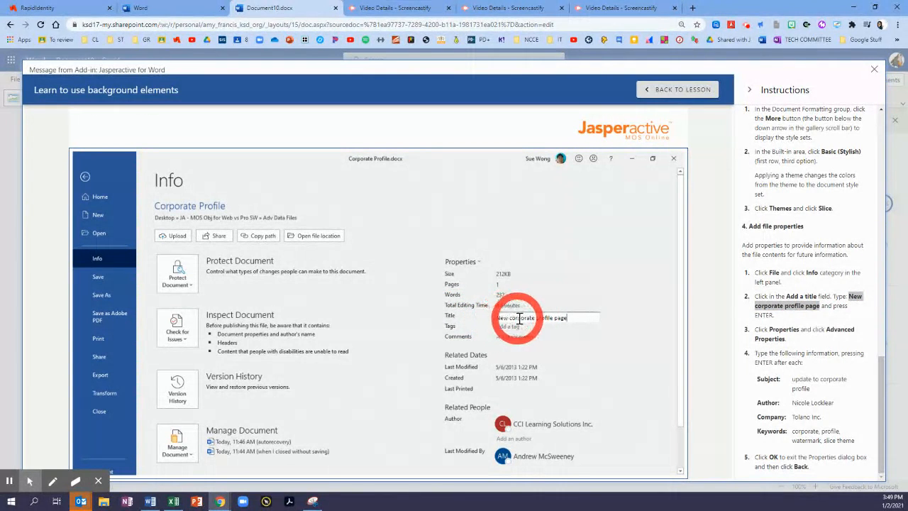
{"action": "left_click", "coordinate": [585, 317]}
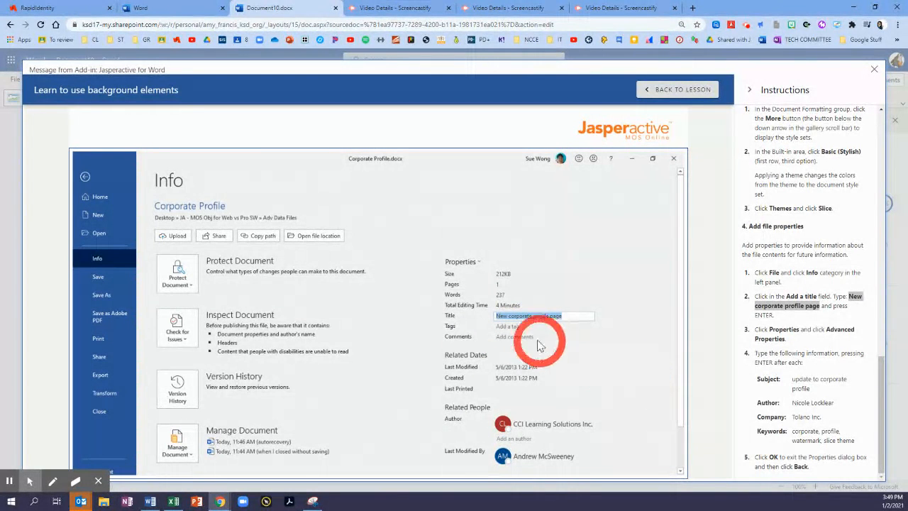
Step: Open the document's advanced properties and enter "update to corporate profile" as the subject
{"action": "left_click", "coordinate": [470, 262]}
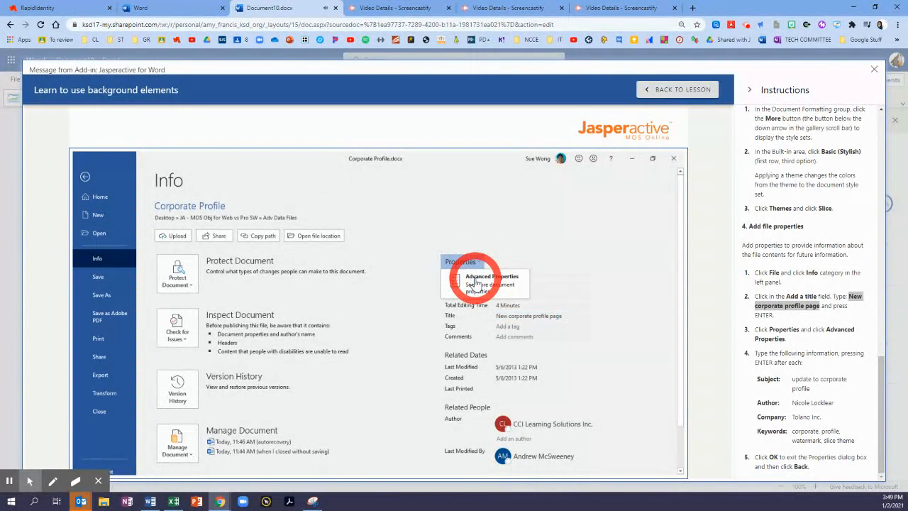
{"action": "left_click", "coordinate": [477, 282]}
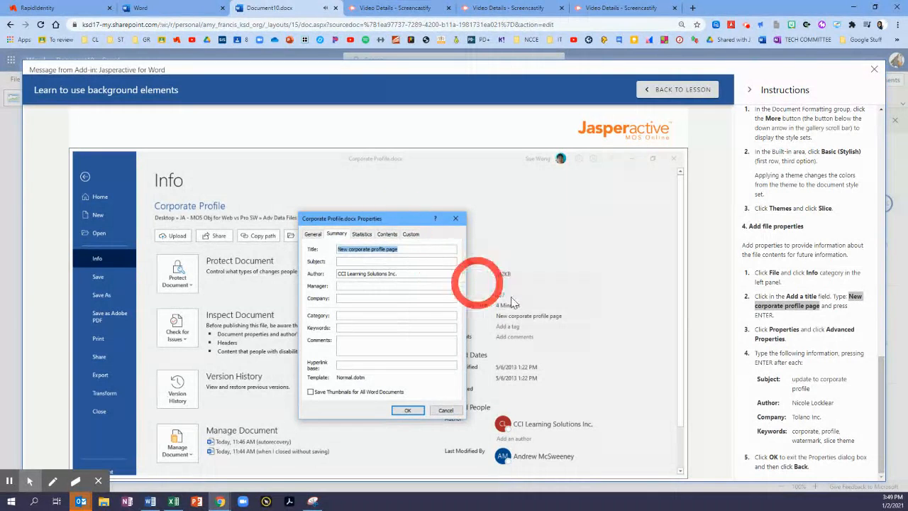
{"action": "left_click_drag", "start_coordinate": [851, 380], "coordinate": [794, 380]}
{"action": "key", "text": "ctrl+c"}
{"action": "left_click", "coordinate": [343, 261]}
{"action": "key", "text": "ctrl+v"}
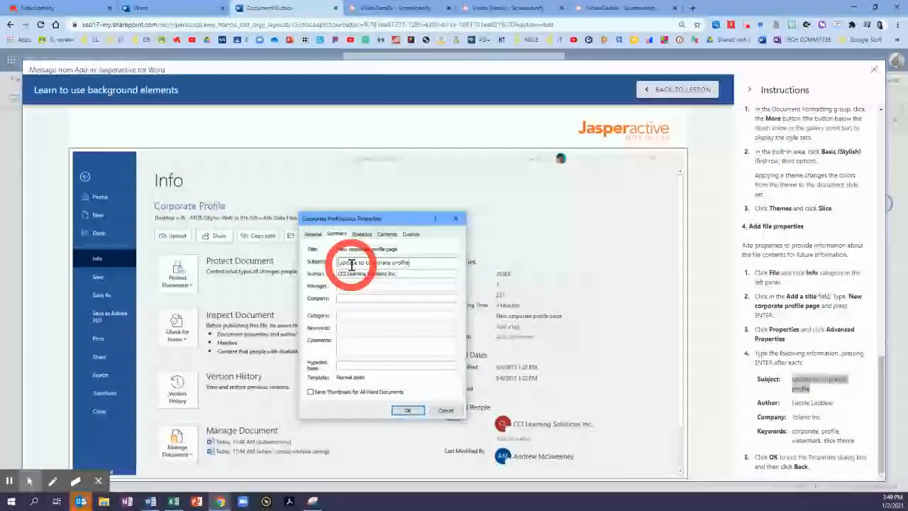
Step: Replace the author with the name given in the instructions and enter "Tolano Inc." as the company
{"action": "left_click", "coordinate": [839, 409]}
{"action": "left_click_drag", "start_coordinate": [839, 409], "coordinate": [790, 403]}
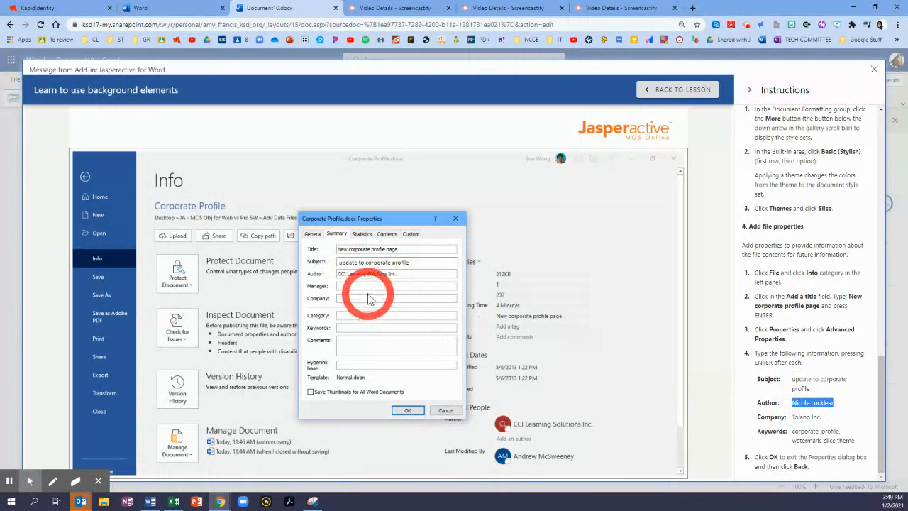
{"action": "left_click", "coordinate": [386, 274]}
{"action": "left_click", "coordinate": [415, 261]}
{"action": "triple_click", "coordinate": [361, 273]}
{"action": "type", "text": "Nicole Locklear"}
{"action": "key", "text": "Return"}
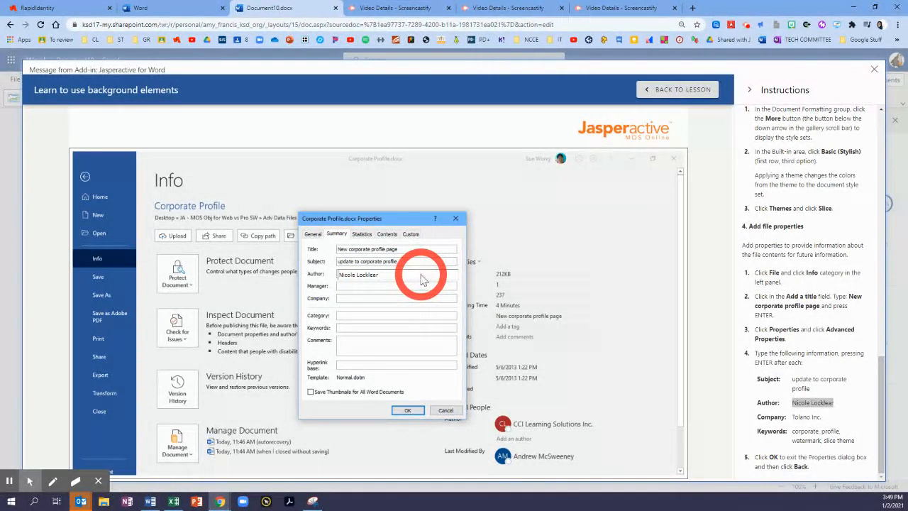
{"action": "left_click", "coordinate": [359, 296]}
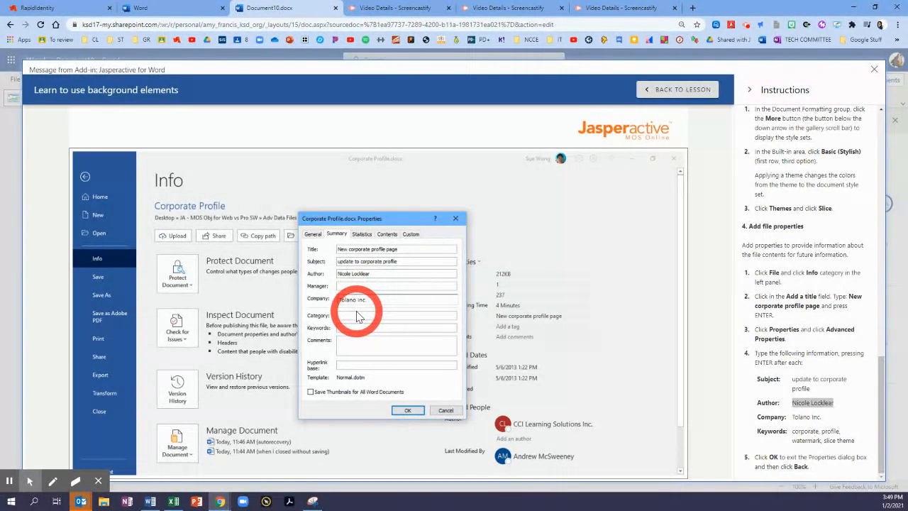
Step: Enter the keywords "corporate, profile, watermark, slice theme" and confirm the document's advanced properties
{"action": "left_click_drag", "start_coordinate": [792, 431], "coordinate": [861, 442]}
{"action": "key", "text": "ctrl+c"}
{"action": "left_click", "coordinate": [374, 328]}
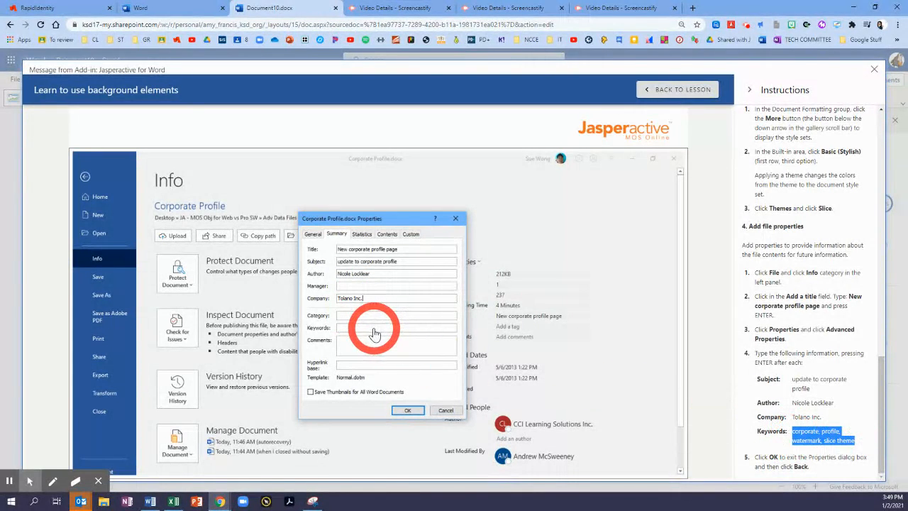
{"action": "key", "text": "ctrl+v"}
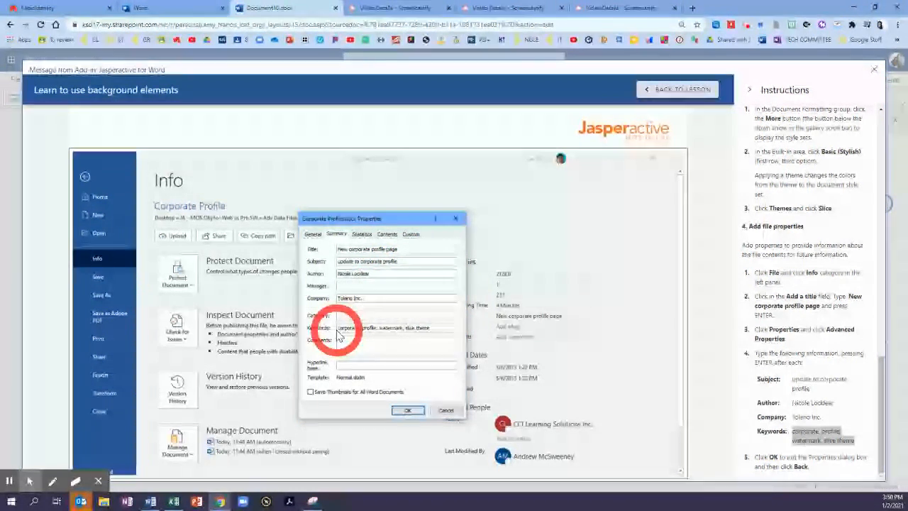
{"action": "left_click", "coordinate": [407, 411]}
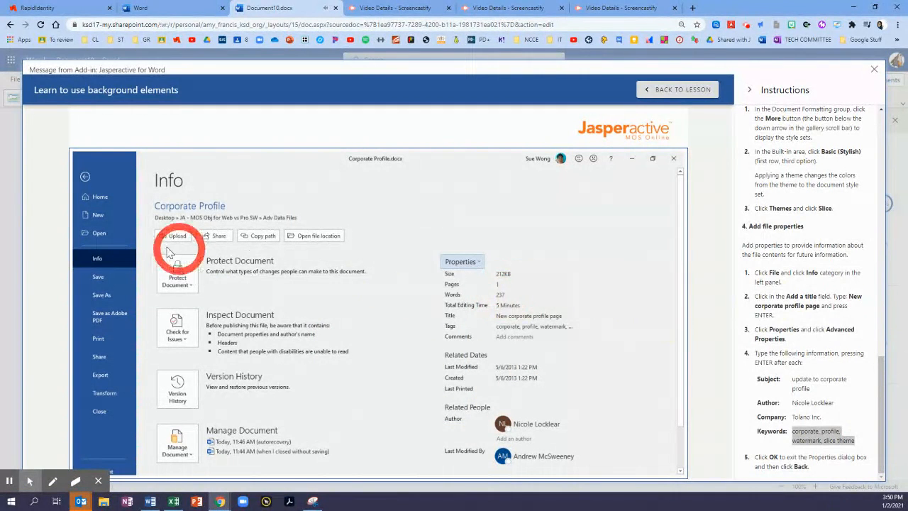
Step: Leave the file information page and finish the lesson without restarting it
{"action": "left_click", "coordinate": [84, 177]}
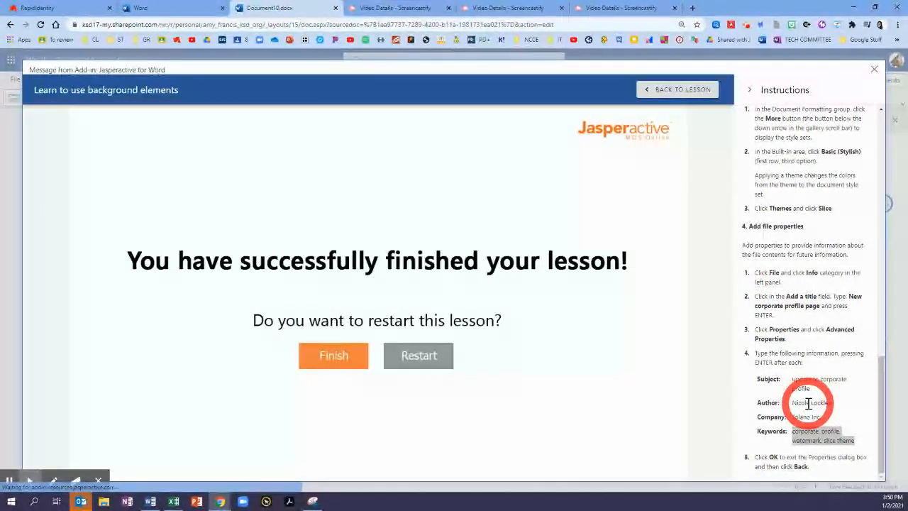
{"action": "left_click", "coordinate": [333, 361]}
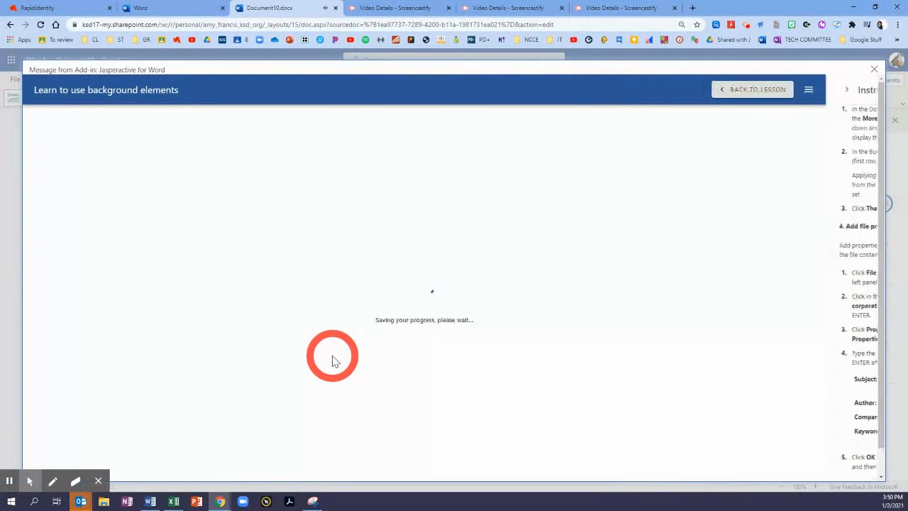